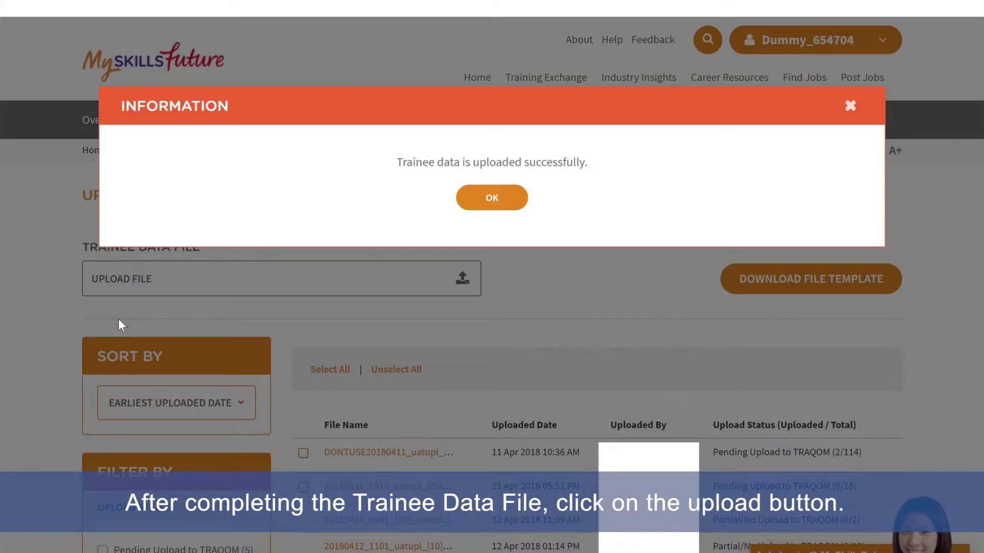
# Step: Dismiss the upload success message and scroll to the new trainee file marked Pending Upload to TRAQOM
pyautogui.click(496, 202)
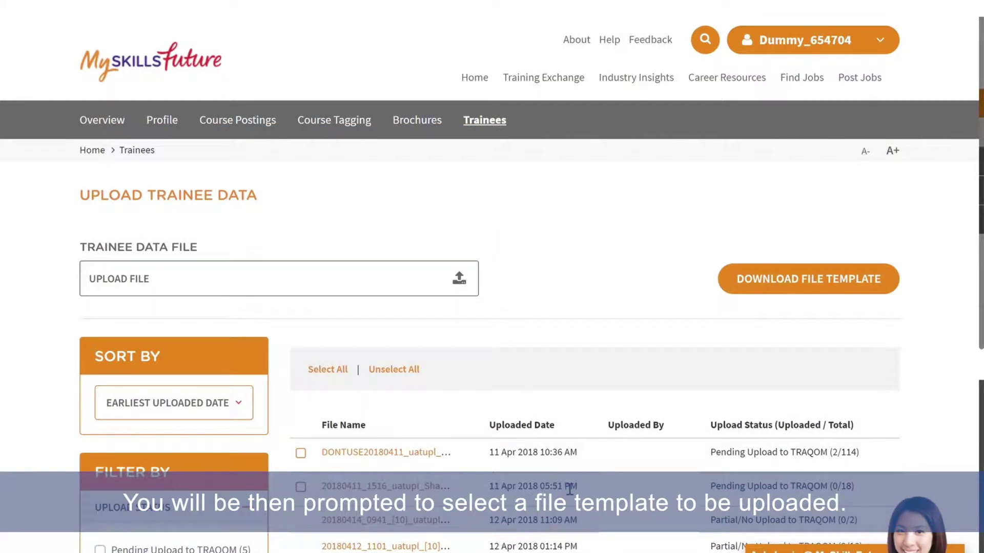
pyautogui.scroll(-4, 569, 492)
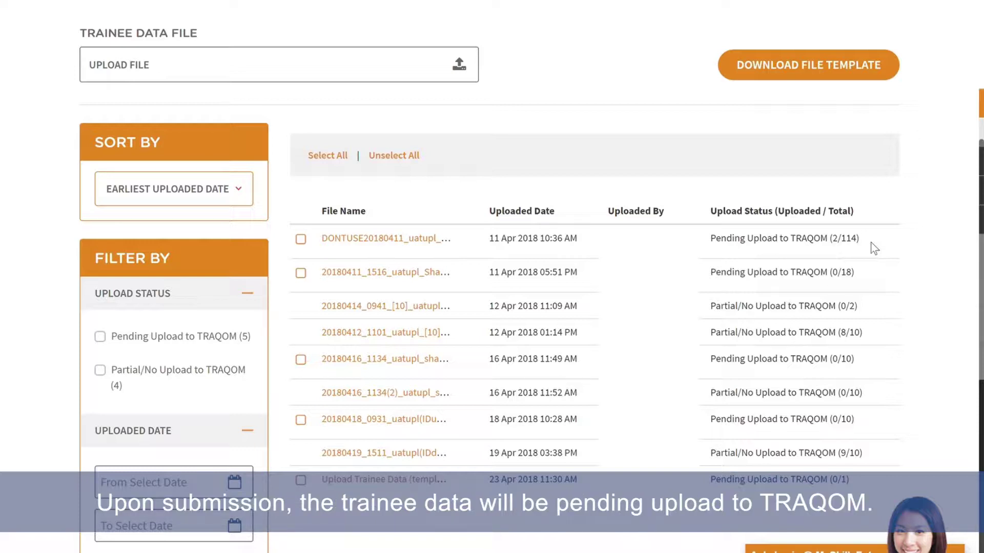
pyautogui.scroll(-3, 871, 253)
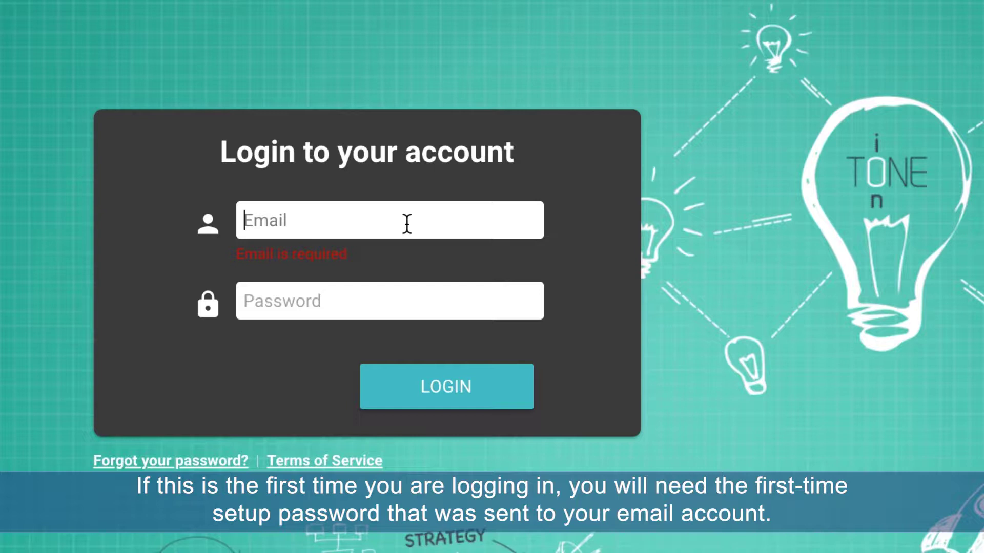
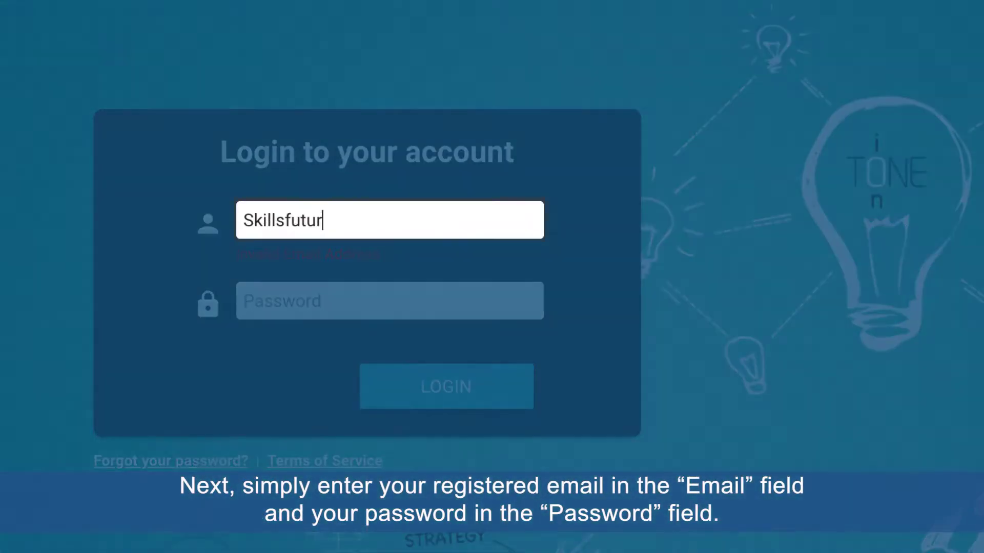
# Step: Log in to TRAQOM with the registered training-provider e-mail and account password
pyautogui.press('Tab')
pyautogui.write('••••••••••••••')
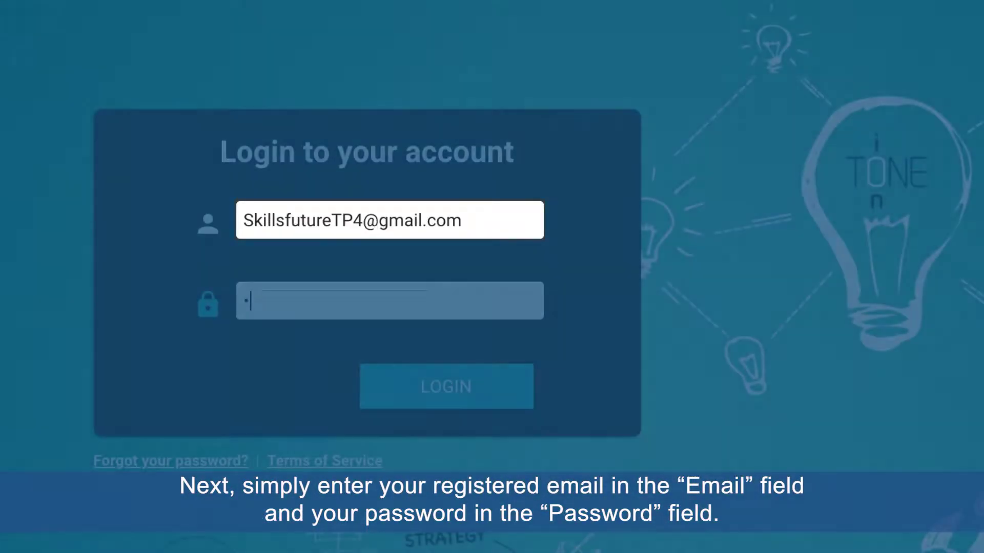
pyautogui.write('••••')
pyautogui.press('Tab')
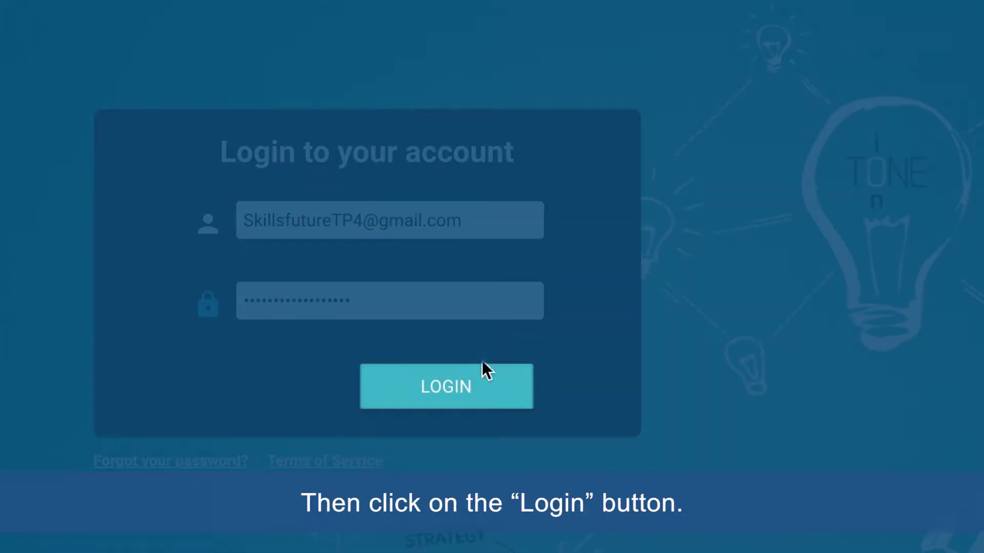
pyautogui.click(502, 408)
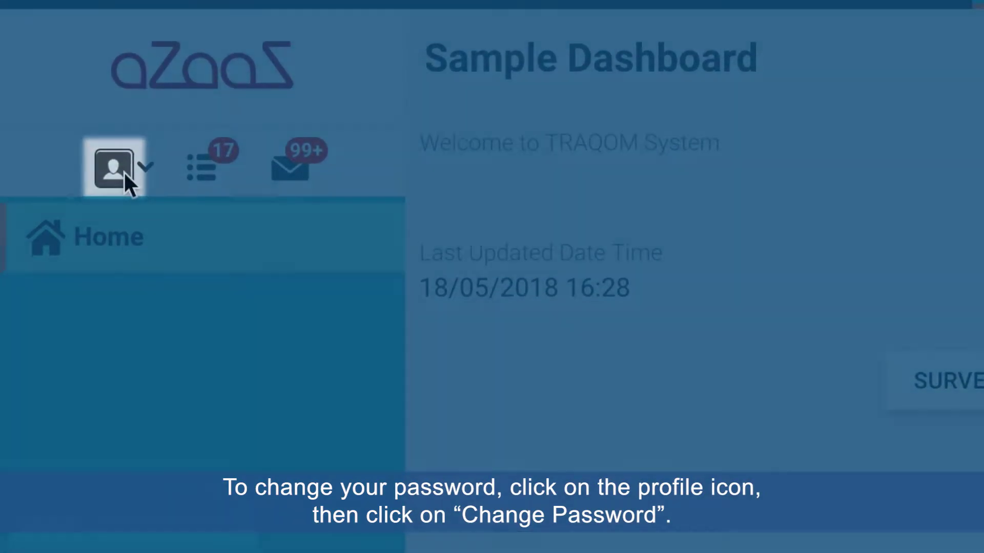
# Step: From the profile menu, fill Change Password with the current password and a new password twice
pyautogui.click(124, 172)
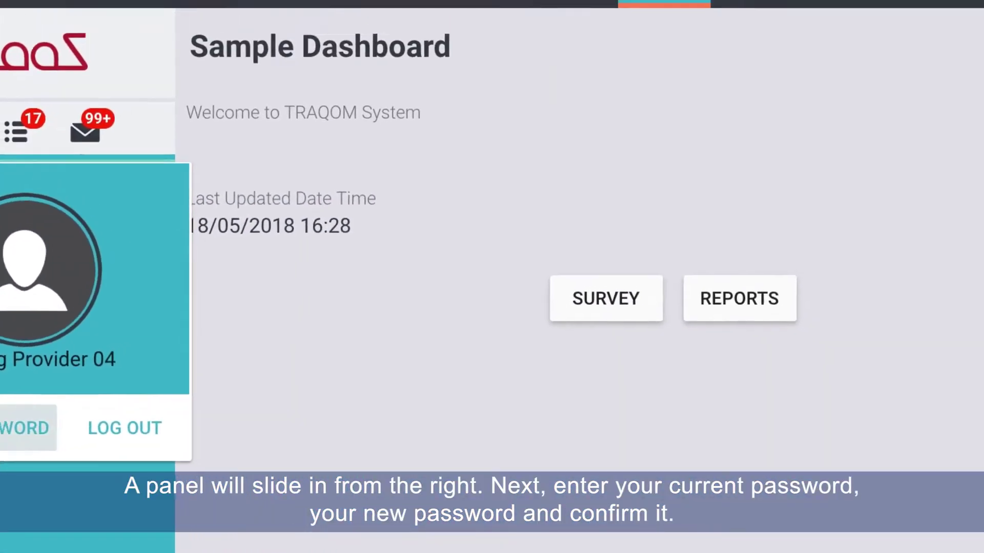
pyautogui.click(145, 397)
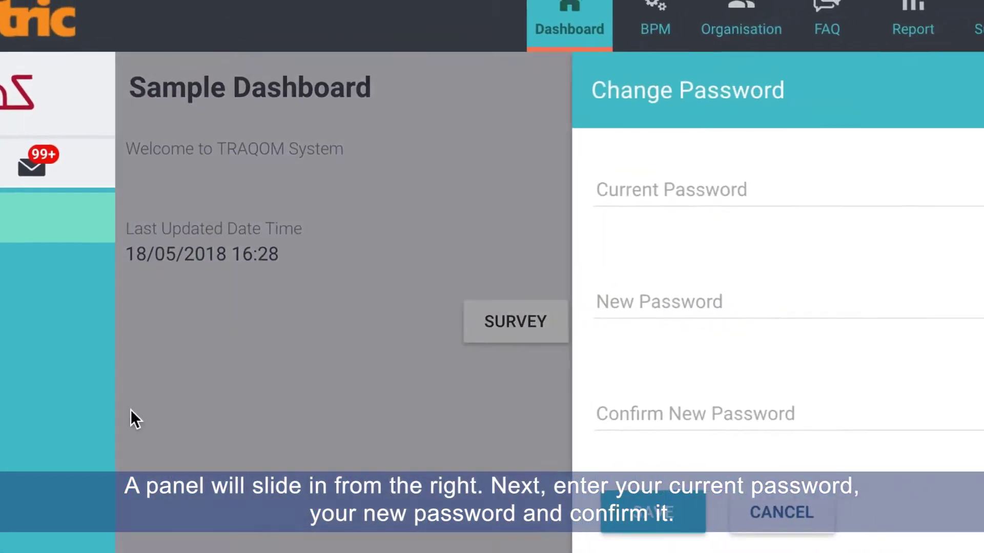
pyautogui.click(726, 199)
pyautogui.write('p*****************')
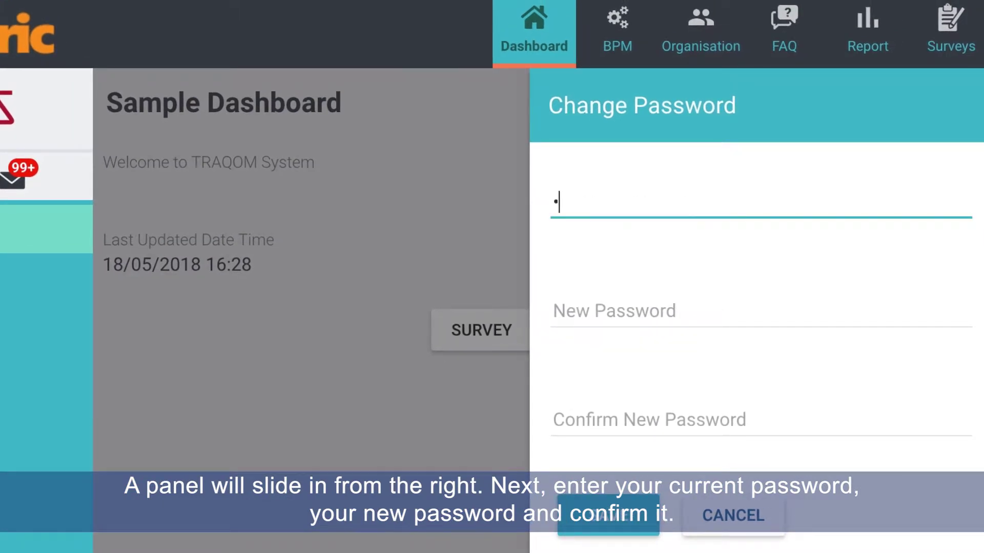
pyautogui.press('Tab')
pyautogui.write('******')
pyautogui.press('Tab')
pyautogui.write('******')
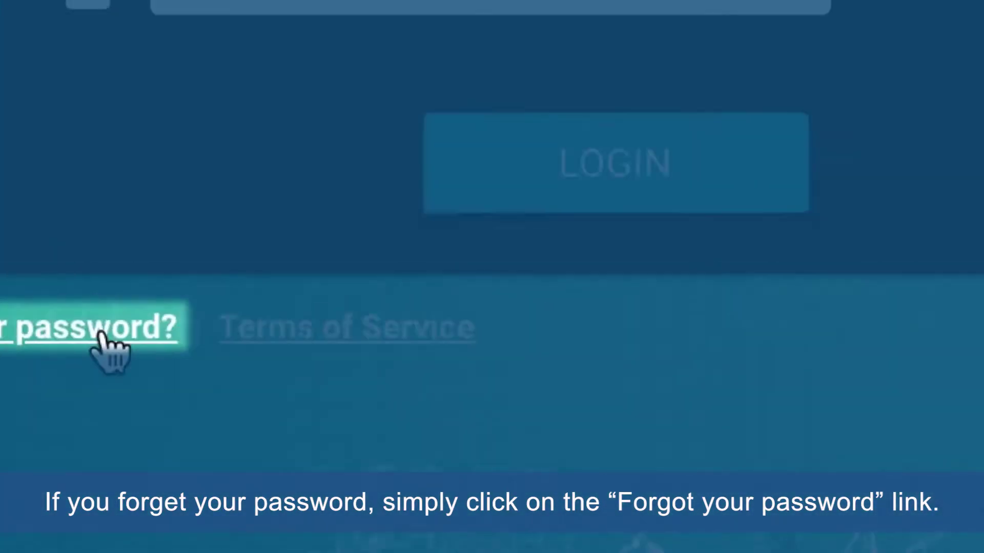
# Step: Request a password reset email for the registered account e-mail address
pyautogui.click(634, 293)
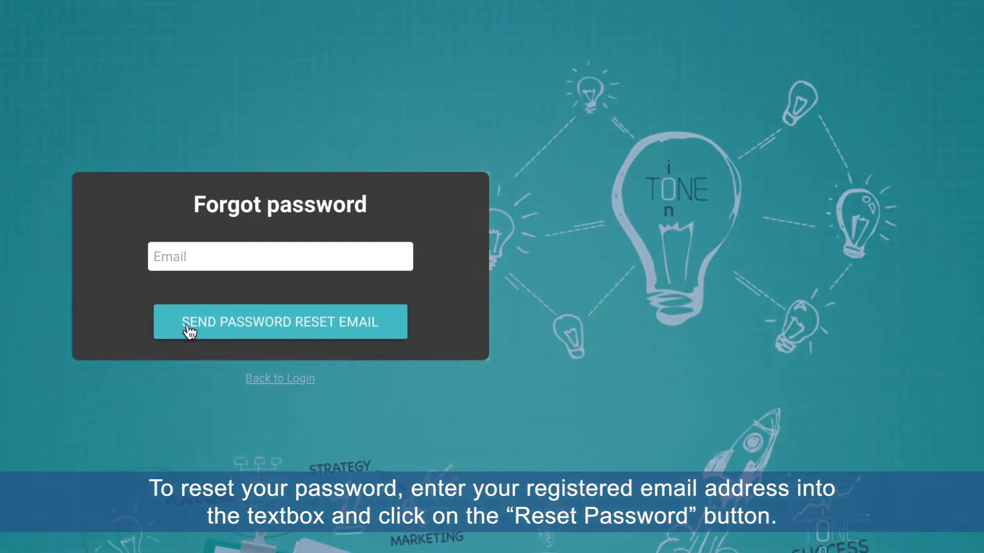
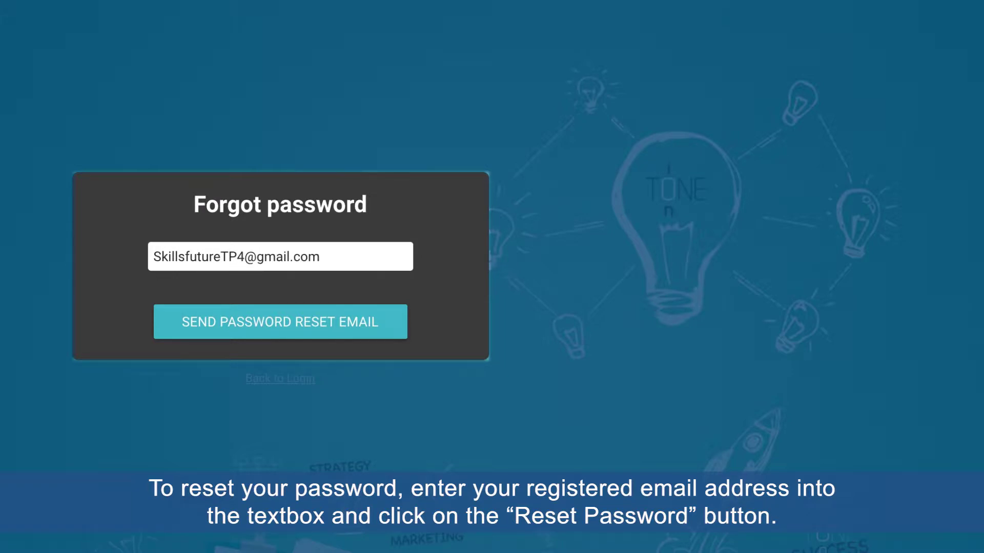
pyautogui.click(283, 335)
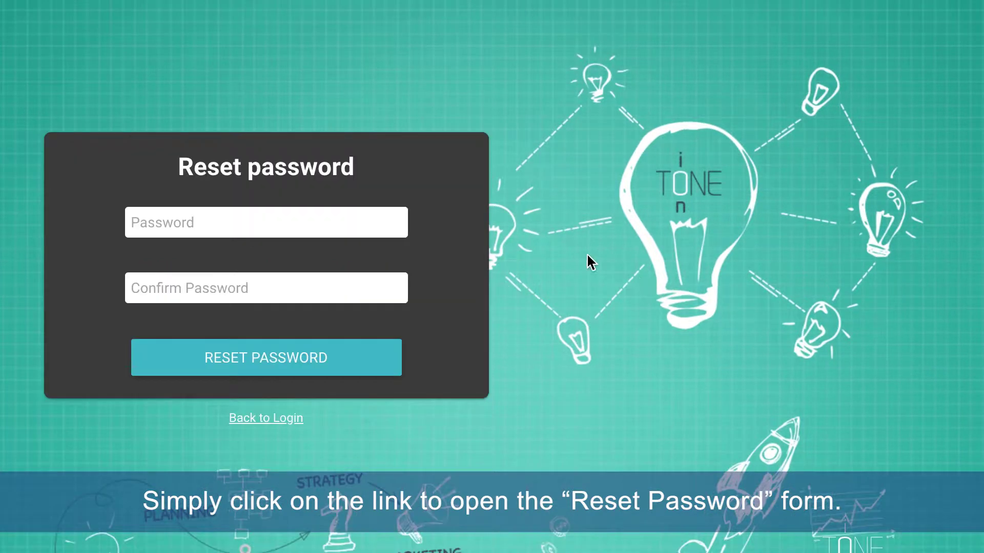
# Step: Enter the new password in both fields of the Reset password form
pyautogui.write('••••••')
pyautogui.click(351, 294)
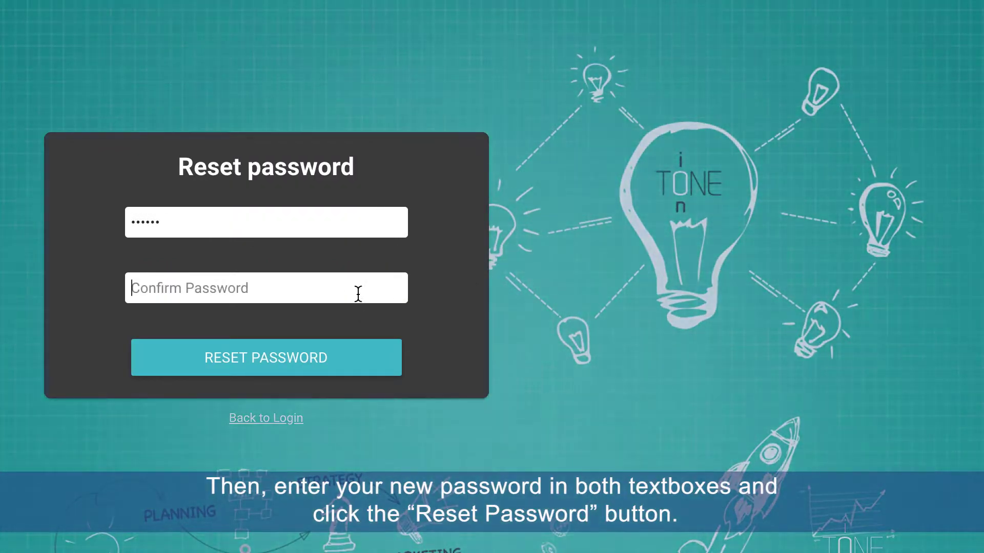
pyautogui.write('••••••')
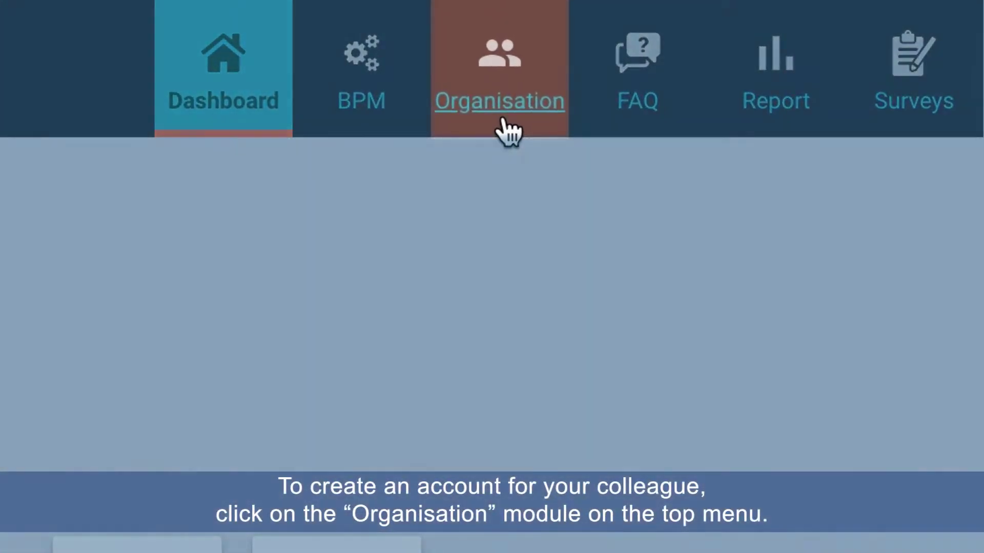
# Step: Go to Organisation > Users and start adding a new user account
pyautogui.click(530, 111)
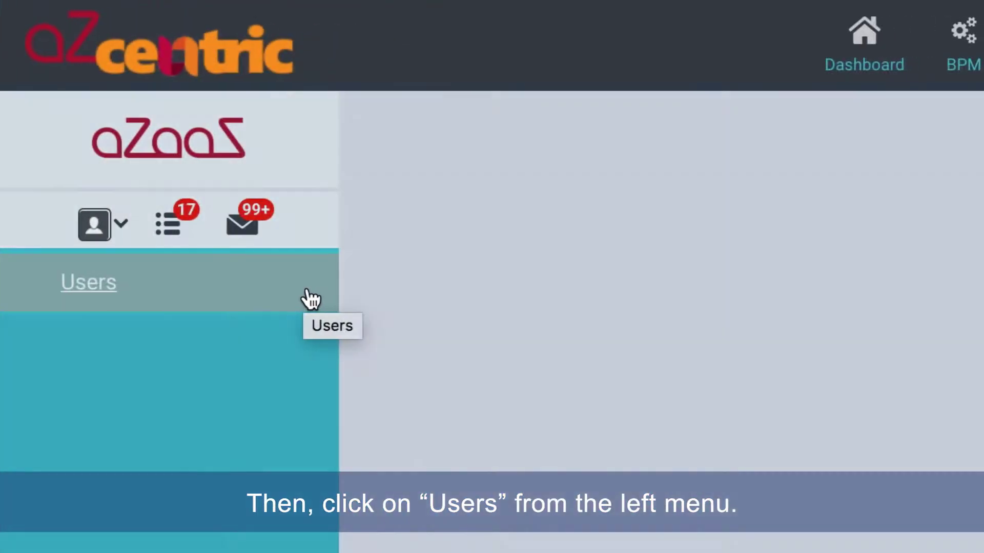
pyautogui.click(304, 299)
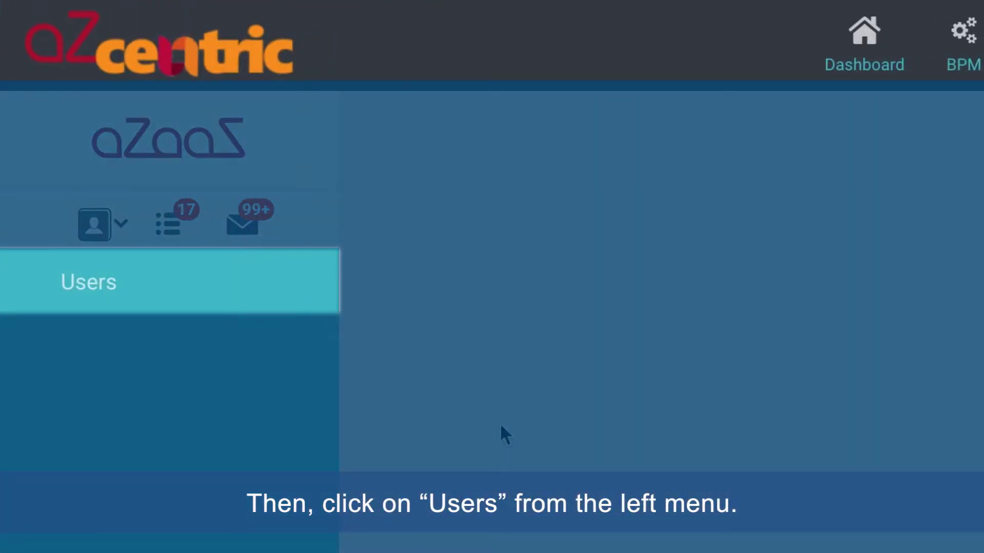
pyautogui.click(303, 284)
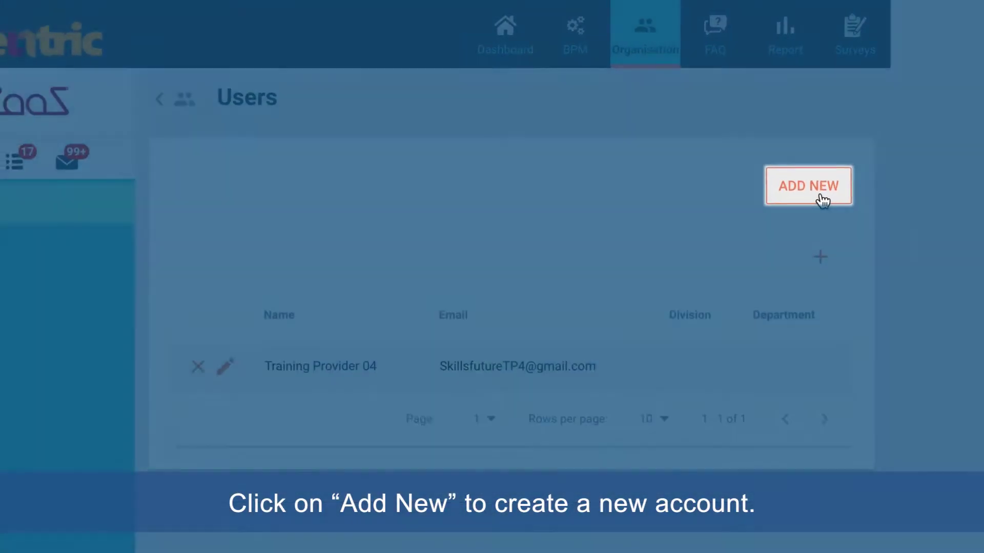
pyautogui.click(822, 200)
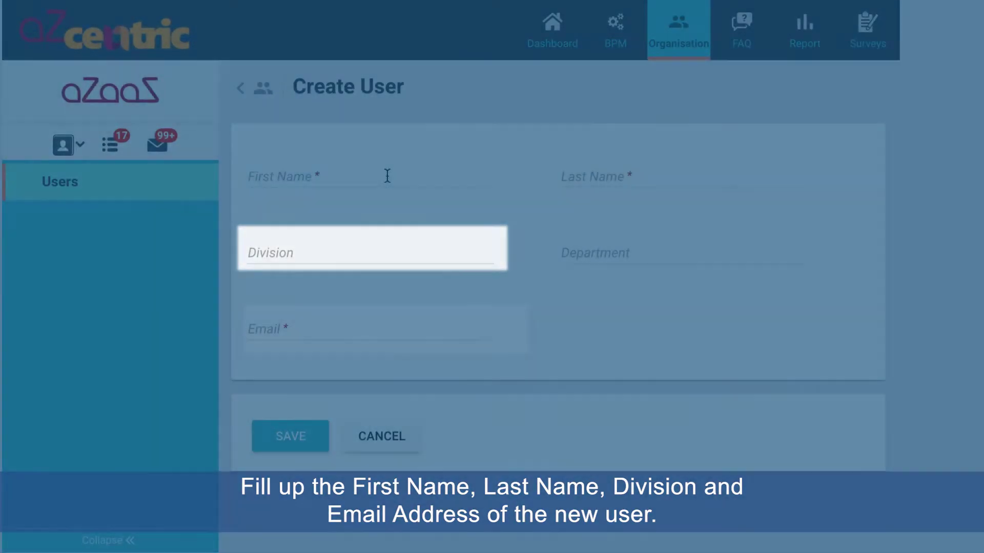
# Step: Enter the new user's first and last name, Marketing division and e-mail address
pyautogui.click(386, 175)
pyautogui.press('Tab')
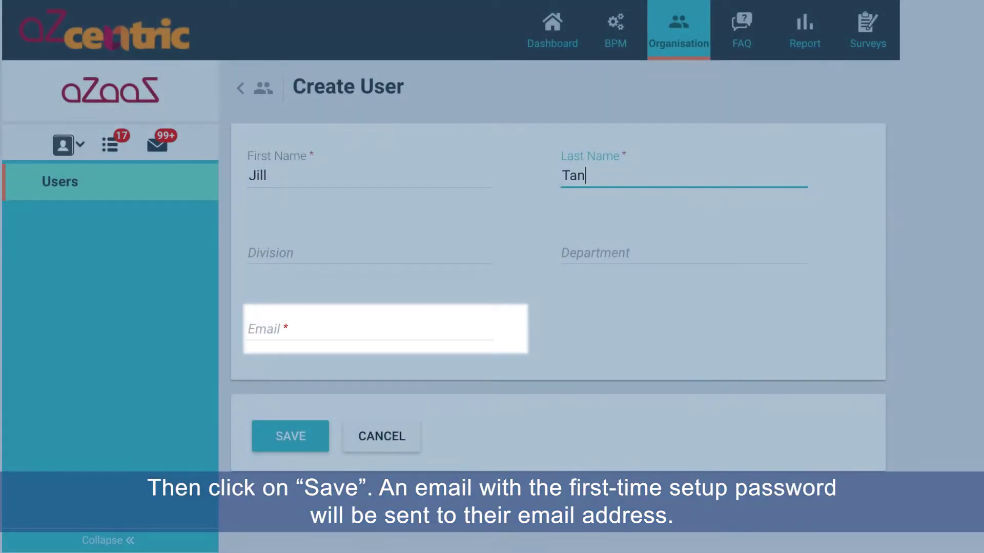
pyautogui.press('Tab')
pyautogui.write('Marketing')
pyautogui.press('Tab')
pyautogui.press('Tab')
pyautogui.write('Jill@abc.com')
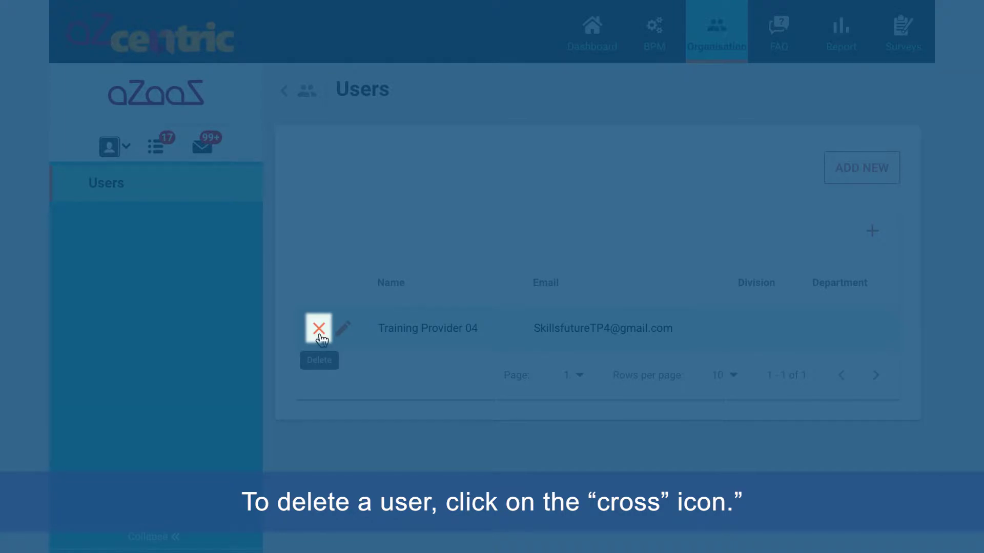
# Step: Delete a user from the Organisation Users list with its cross icon
pyautogui.click(320, 331)
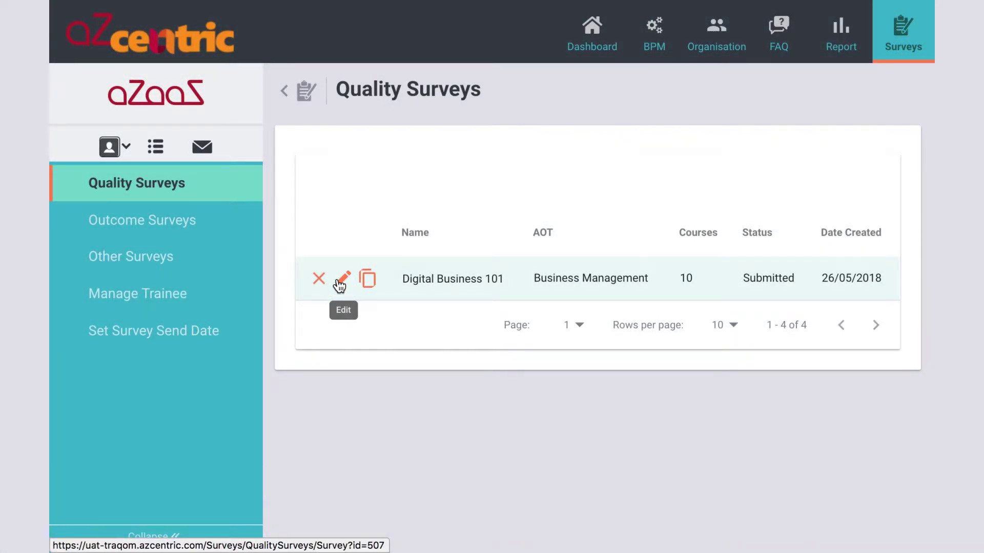
# Step: Edit the Digital Business 101 survey, keeping Digital Business 101 ticked as its course
pyautogui.click(339, 285)
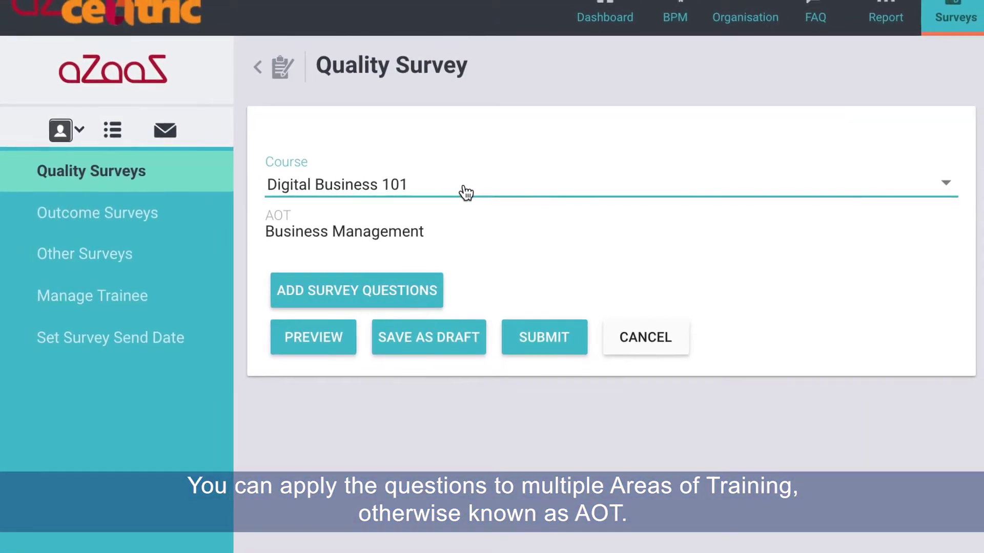
pyautogui.click(465, 192)
pyautogui.click(409, 197)
pyautogui.click(410, 198)
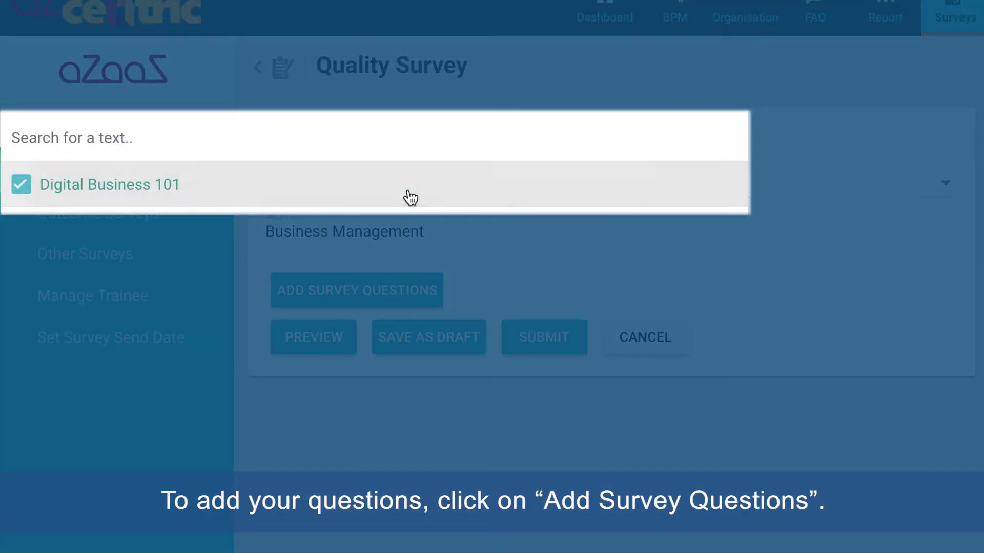
pyautogui.click(545, 250)
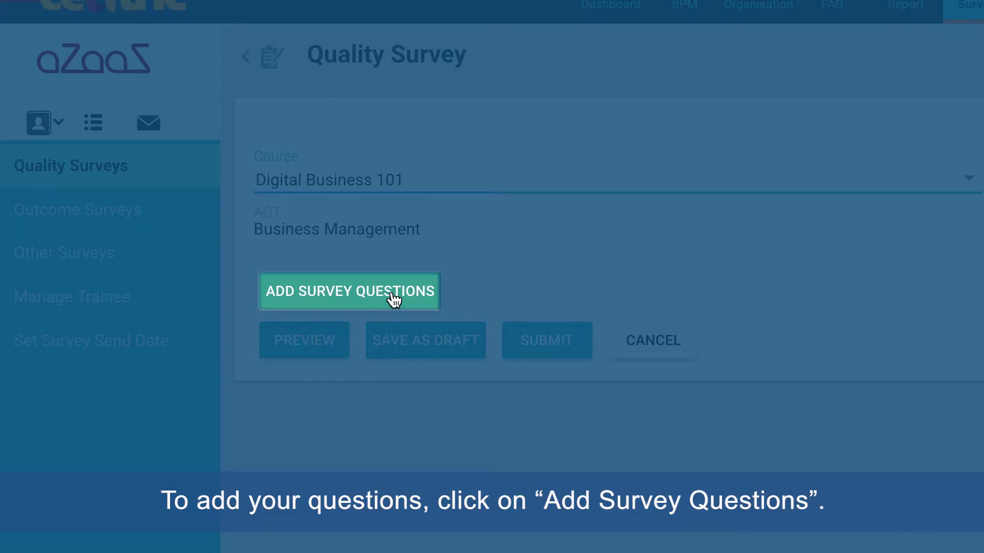
pyautogui.click(394, 299)
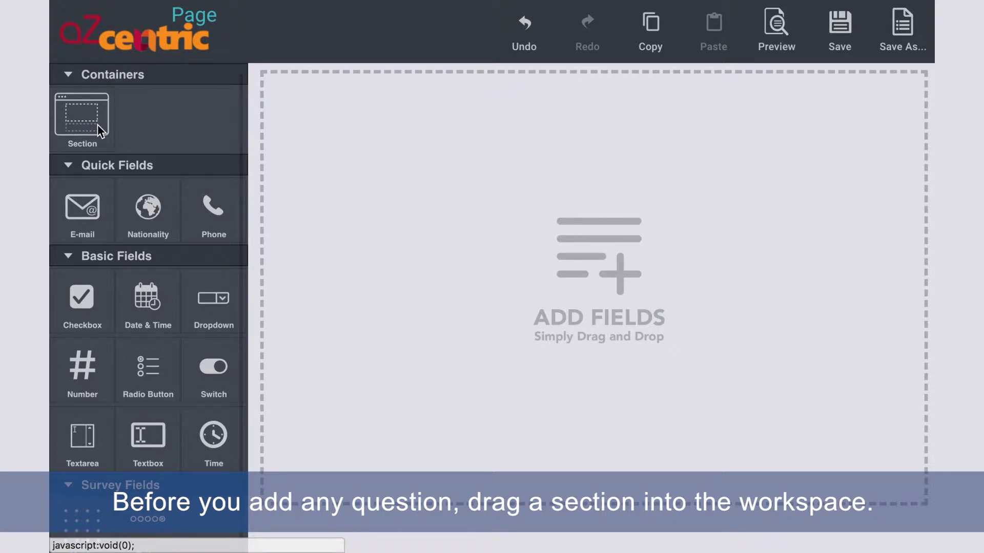
# Step: Drag an empty Section into the workspace and place a Radio Button question inside it
pyautogui.moveTo(97, 124); pyautogui.dragTo(465, 142)
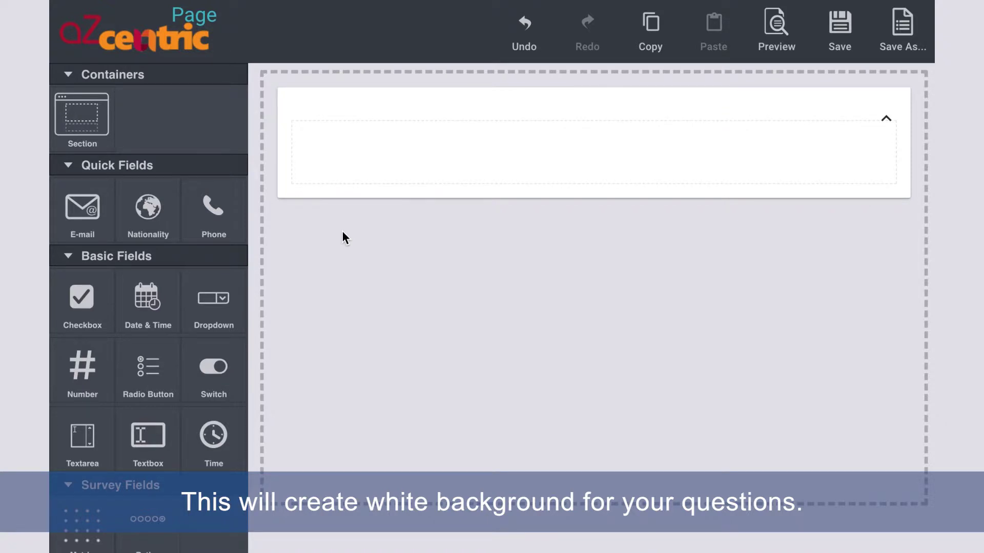
pyautogui.moveTo(148, 384); pyautogui.dragTo(437, 167)
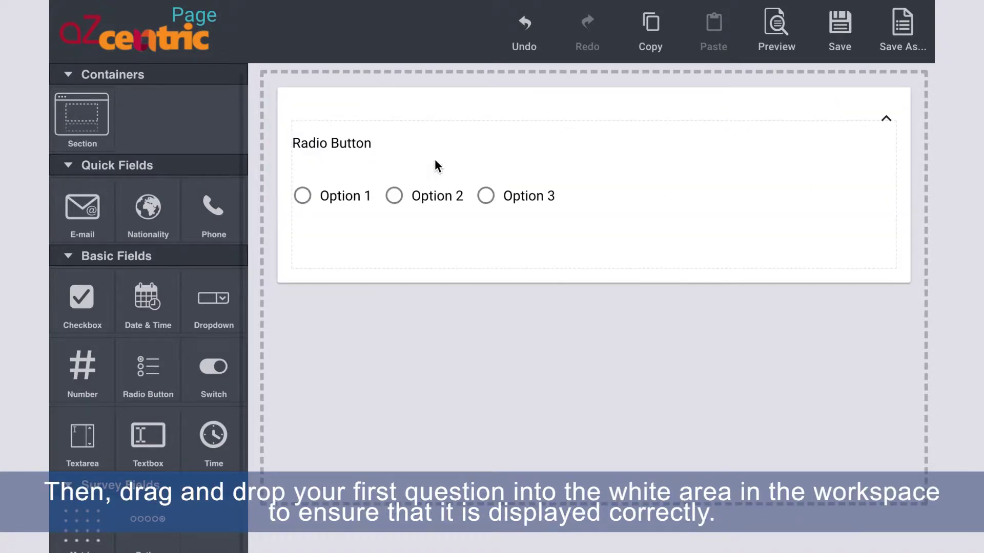
# Step: Label the new radio-button question 'Did you enjoy the course?'
pyautogui.moveTo(858, 161)
pyautogui.click(829, 137)
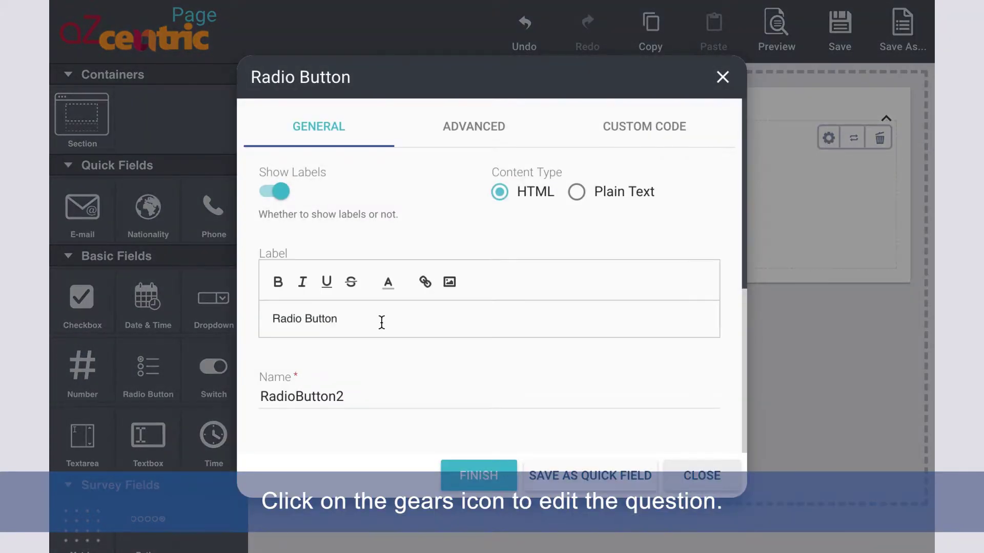
pyautogui.tripleClick(382, 321)
pyautogui.write('Did you ')
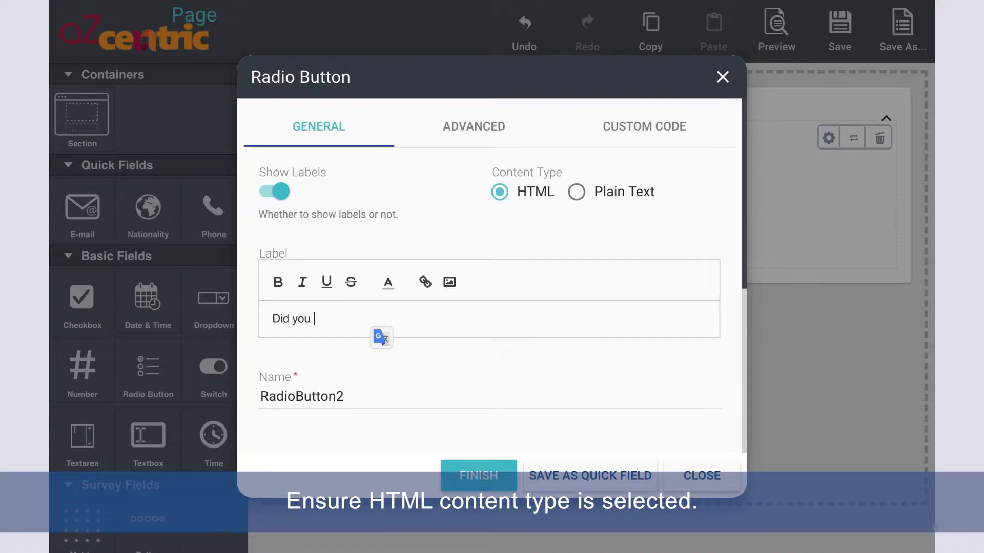
pyautogui.write('enjoy the course?')
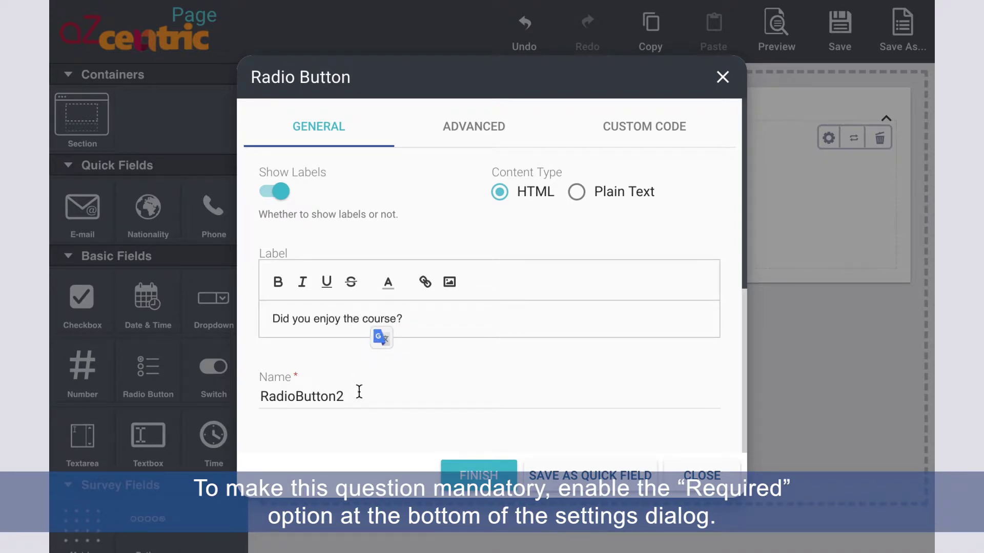
# Step: Replace its default options with Yes and No, make it required, and save
pyautogui.scroll(-4, 358, 395)
pyautogui.click(314, 322)
pyautogui.tripleClick(314, 322)
pyautogui.hotkey('ctrl', 'a')
pyautogui.write('Yes')
pyautogui.press('Return')
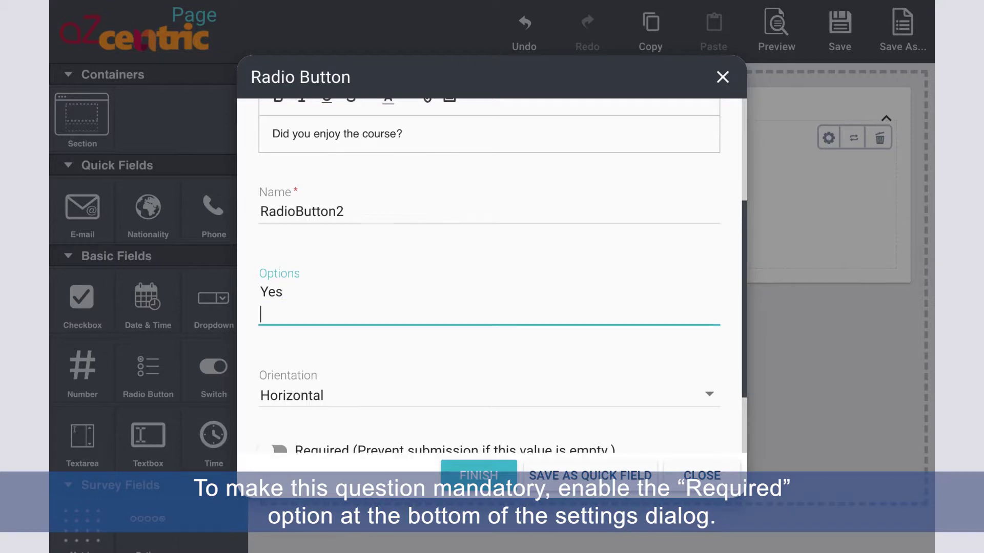
pyautogui.write('No')
pyautogui.scroll(-2, 285, 376)
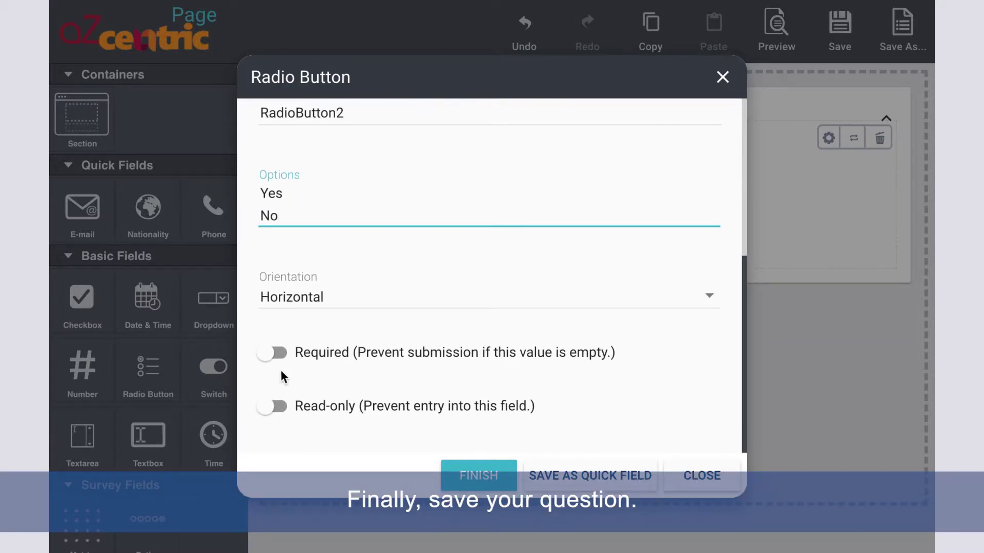
pyautogui.click(274, 352)
pyautogui.click(471, 478)
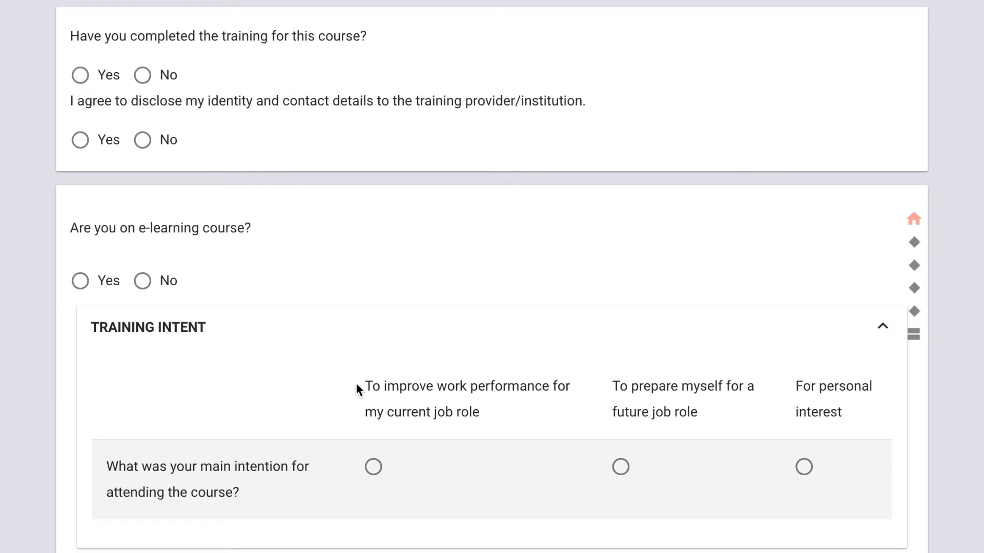
# Step: Scroll through the survey preview to review its Yes/No questions and Training Intent grid
pyautogui.scroll(-8, 356, 382)
pyautogui.scroll(-15, 355, 387)
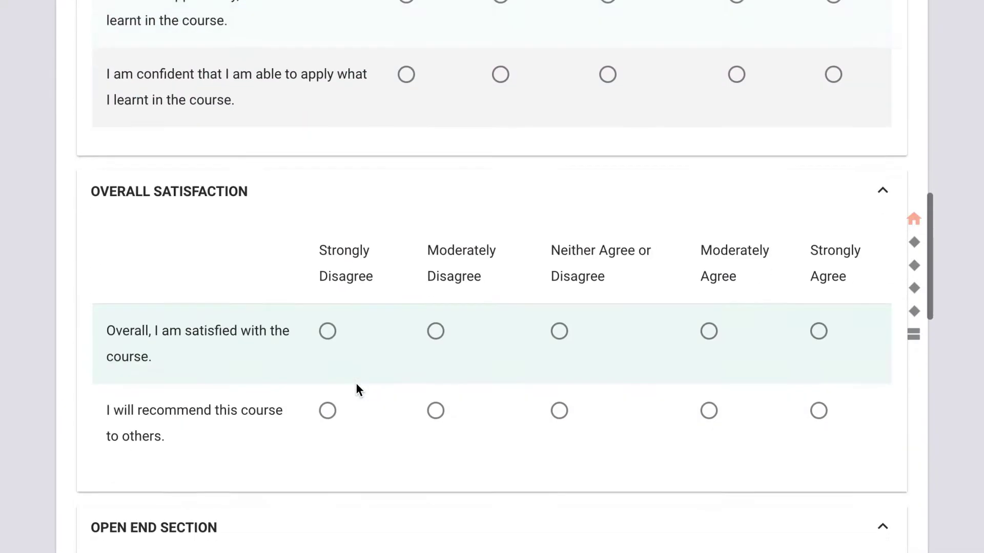
pyautogui.scroll(-7, 357, 390)
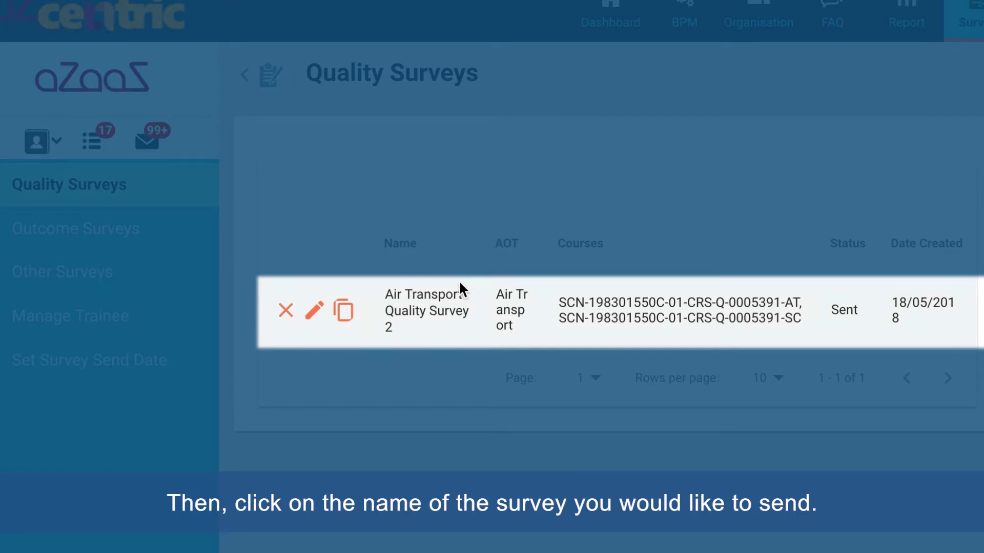
# Step: Open the survey's send page and load its QR code link in a new Chrome tab
pyautogui.click(435, 313)
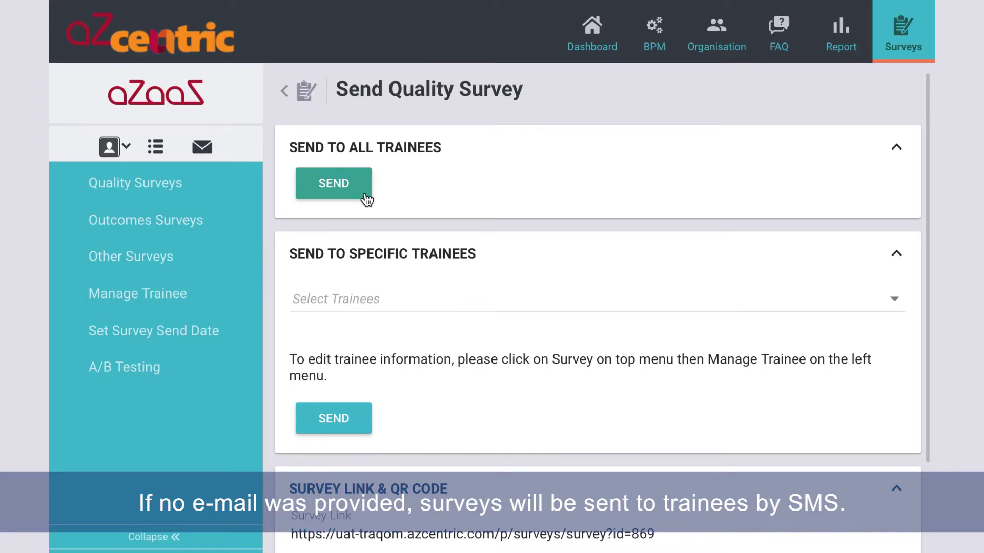
pyautogui.scroll(-2, 367, 200)
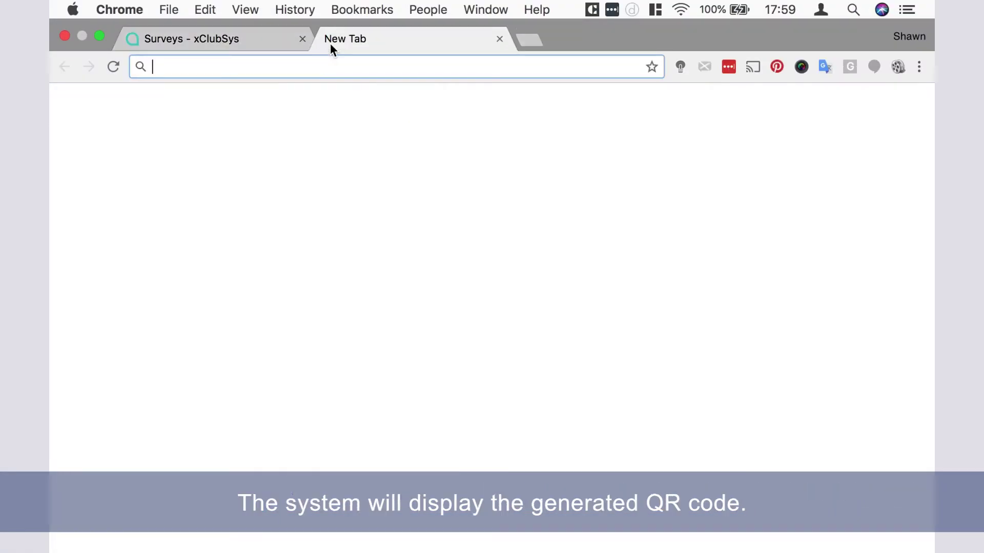
pyautogui.write('http://ssgwebportal.azurewebsites.net//Modules/Modules.Surveys/Images/3aec302a6c9340a6afaa393dd688d948.png')
pyautogui.press('Return')
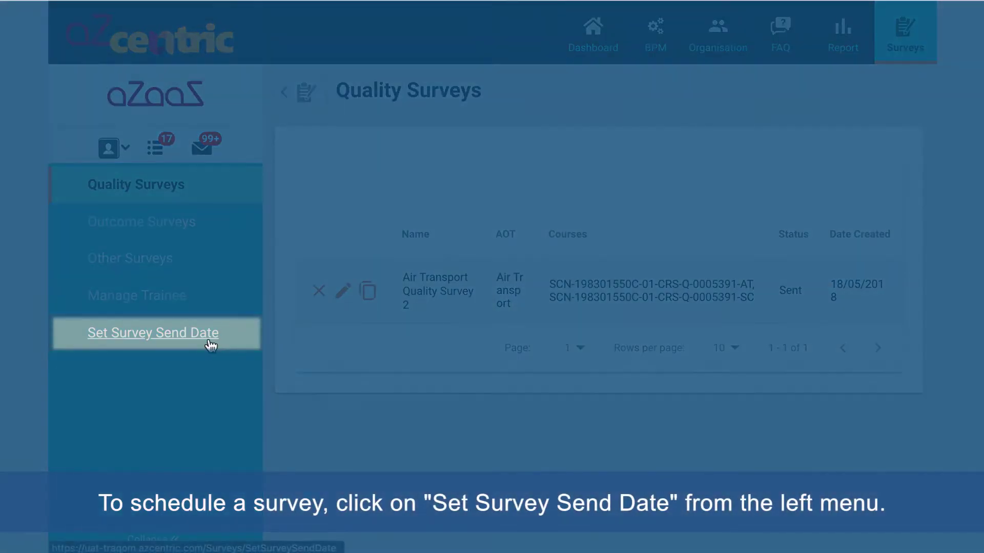
# Step: Schedule the survey send-out for course run 9874 on 21 May at 17:00
pyautogui.click(210, 345)
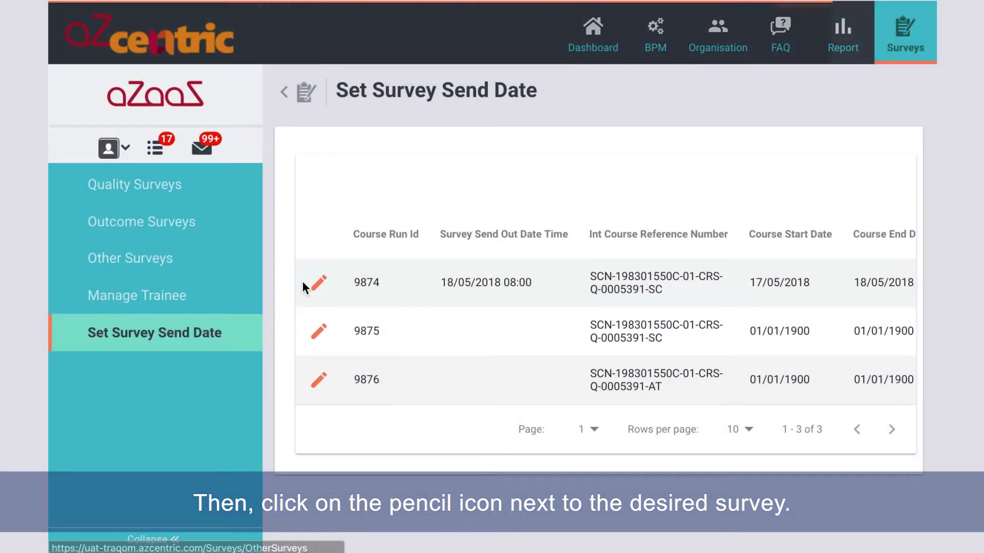
pyautogui.click(319, 283)
pyautogui.click(388, 194)
pyautogui.click(430, 314)
pyautogui.click(601, 270)
pyautogui.doubleClick(445, 258)
pyautogui.write('17')
pyautogui.doubleClick(548, 258)
pyautogui.scroll(-3, 465, 275)
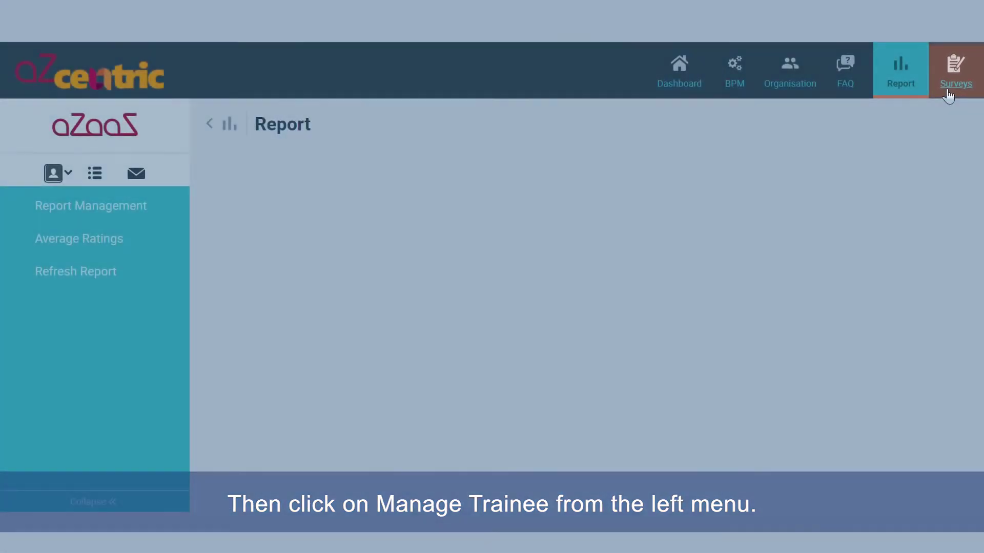
# Step: Edit the first trainee's record in the Manage Trainee list
pyautogui.click(944, 97)
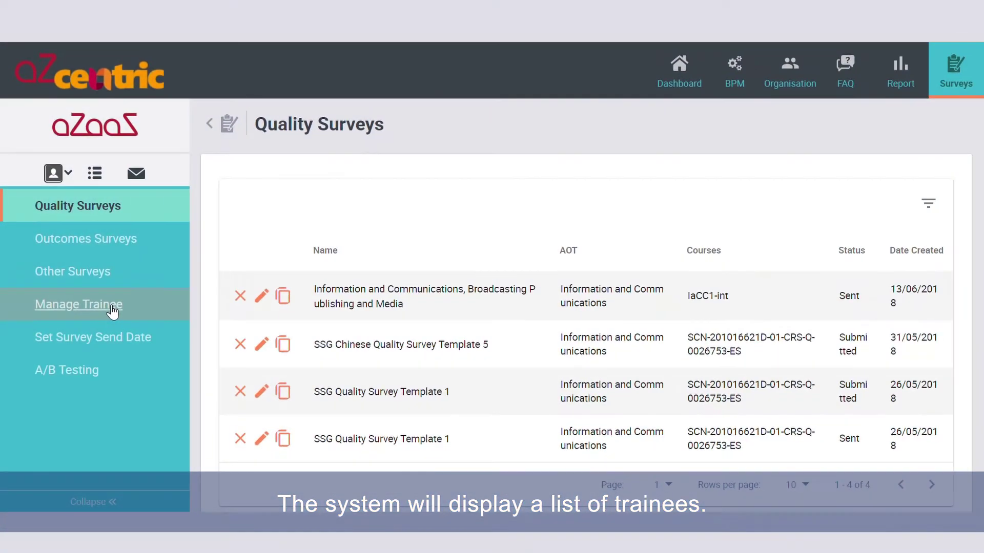
pyautogui.click(137, 335)
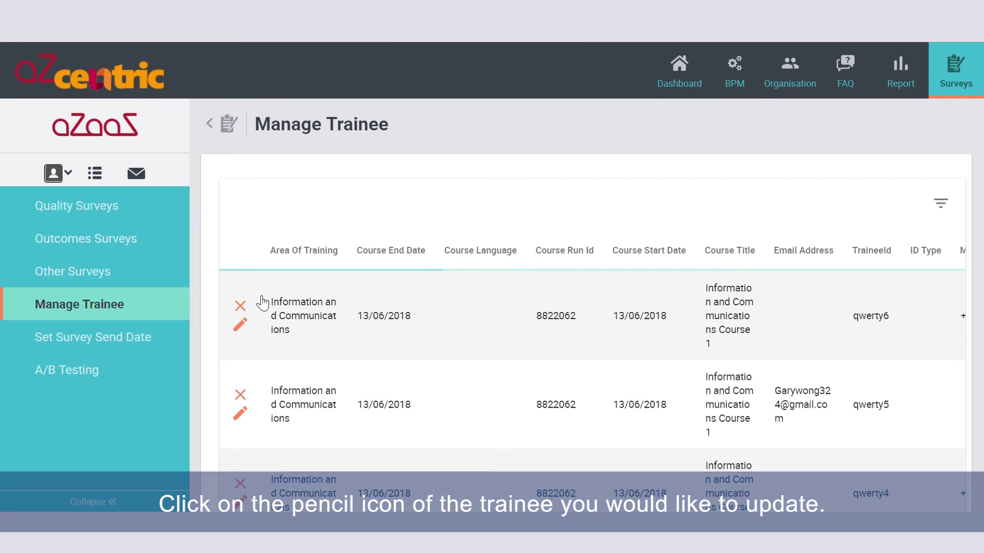
pyautogui.click(239, 325)
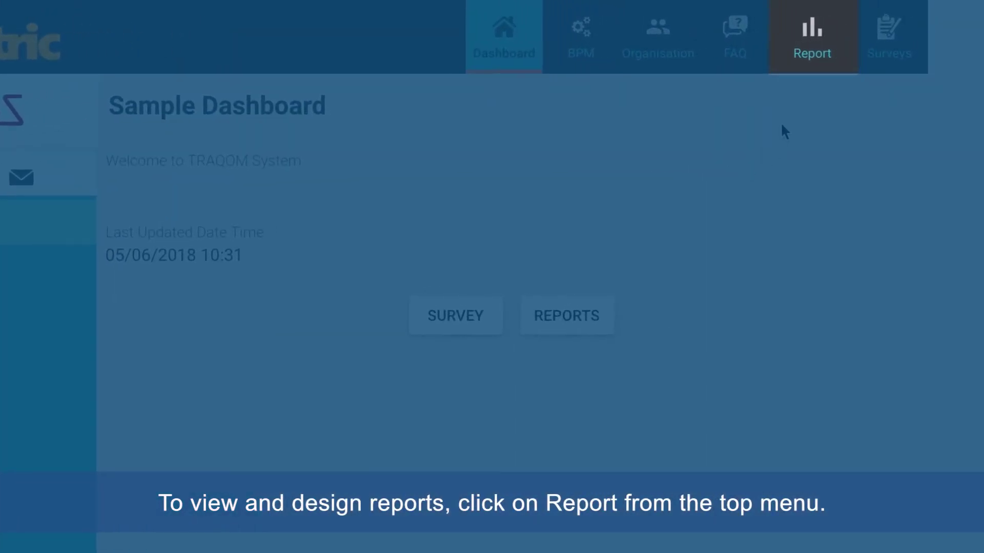
# Step: Show the Raw Survey Result downloads in the Report area
pyautogui.click(812, 41)
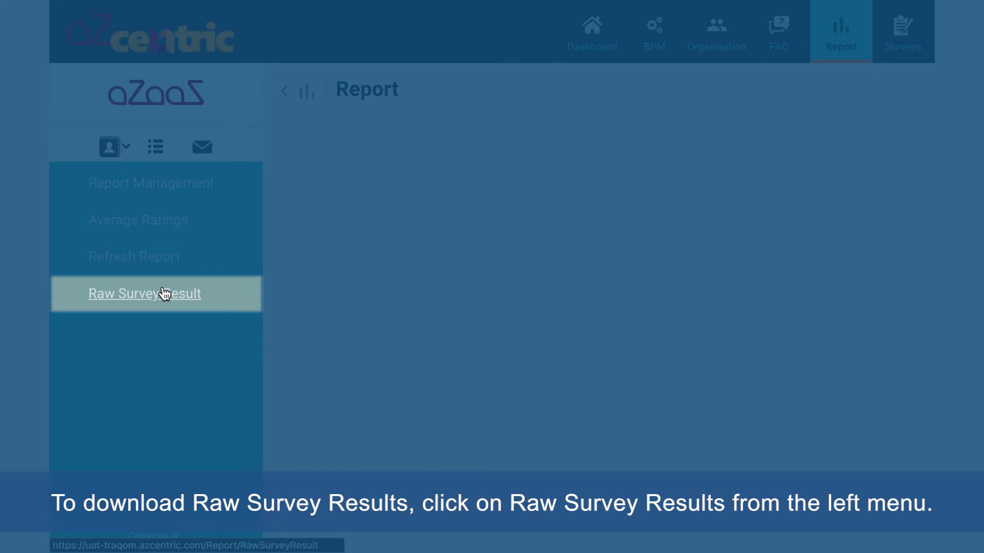
pyautogui.click(164, 294)
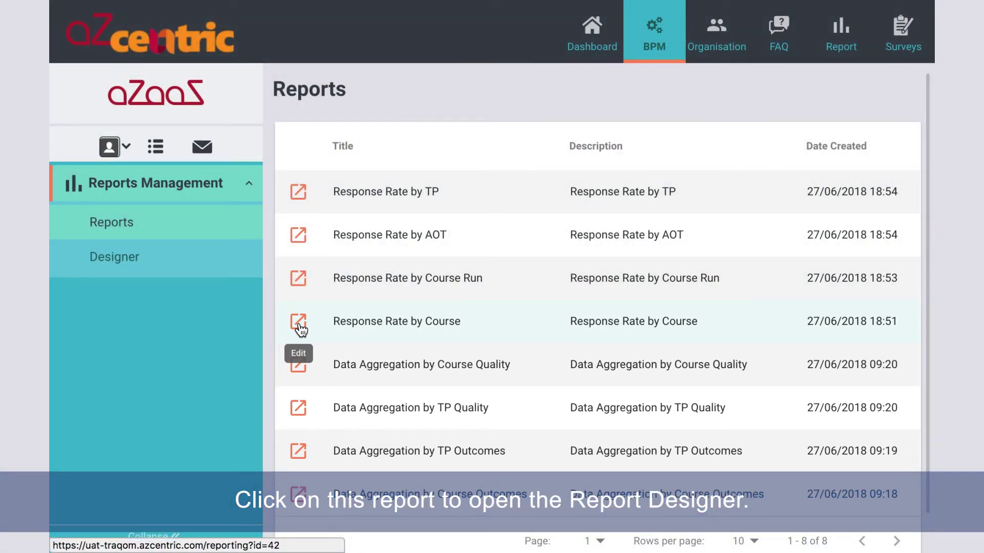
# Step: Edit the Response Rate by Course report, review its columns, and run the query
pyautogui.click(299, 323)
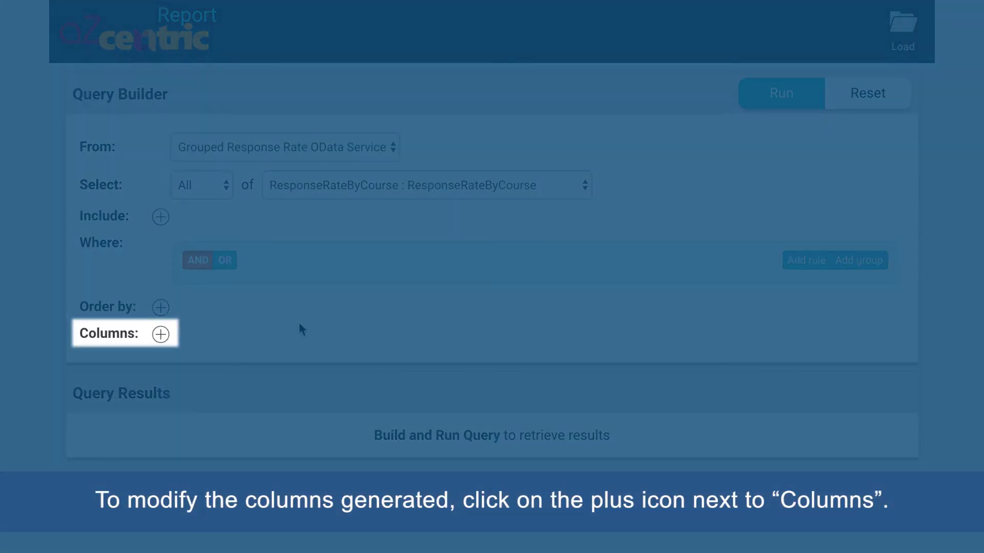
pyautogui.click(160, 336)
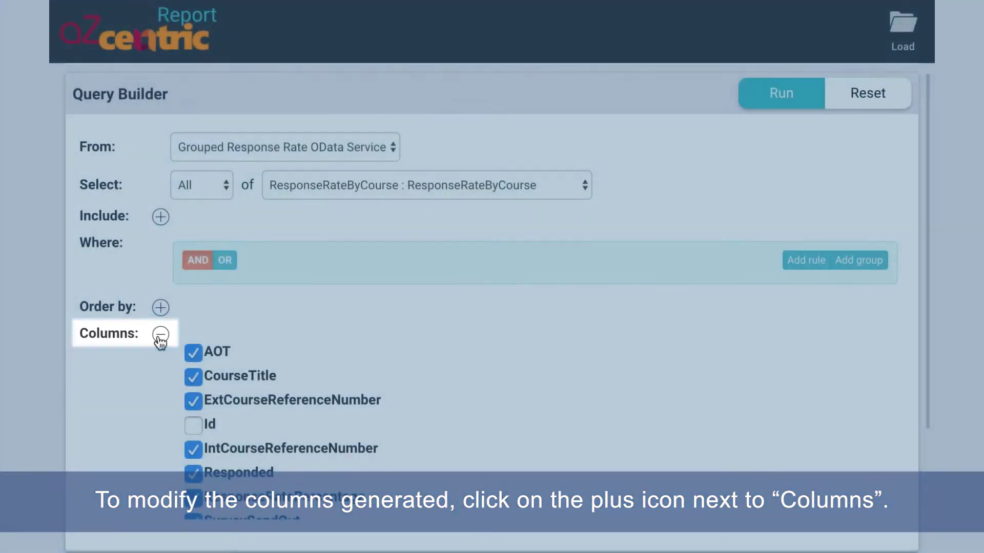
pyautogui.scroll(-1, 330, 361)
pyautogui.scroll(-3, 330, 355)
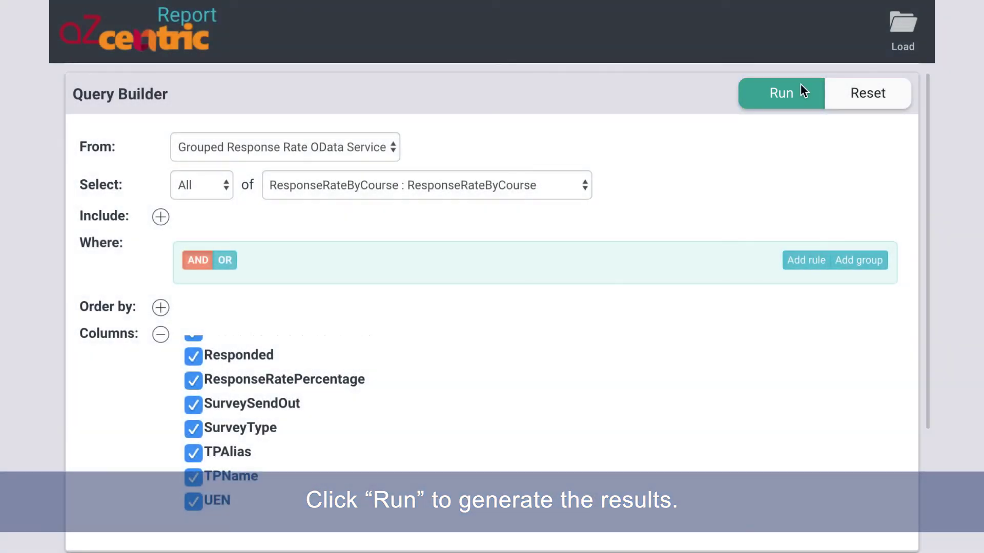
pyautogui.click(801, 91)
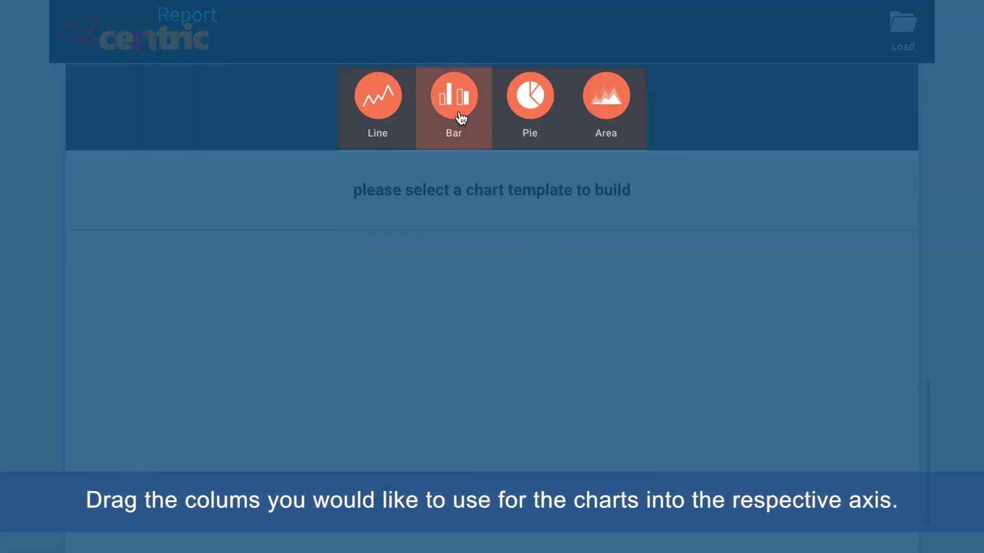
# Step: Chart the results as bars, CourseTitle as labels and SurveySendOut as values, then view export formats
pyautogui.click(459, 110)
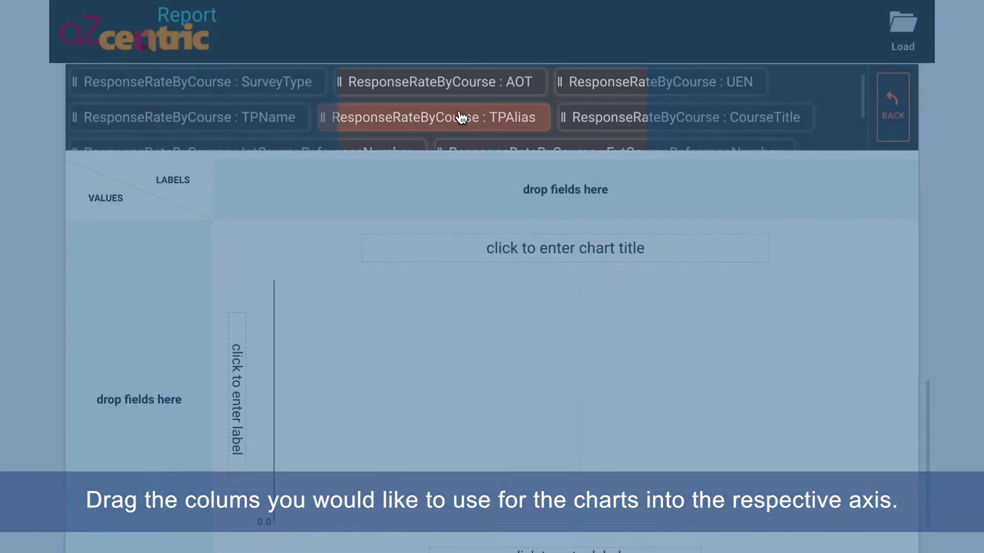
pyautogui.moveTo(643, 125); pyautogui.dragTo(513, 185)
pyautogui.scroll(-2, 264, 116)
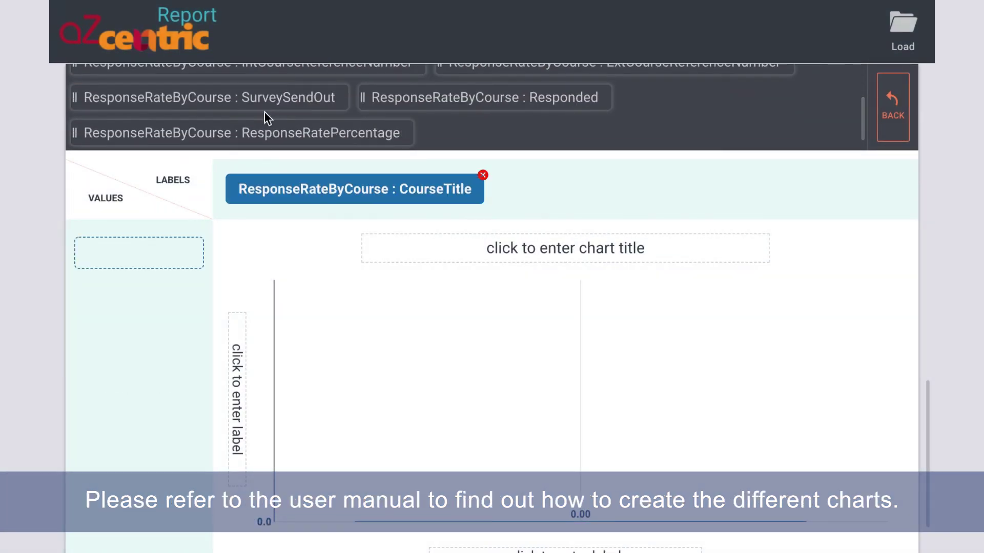
pyautogui.moveTo(277, 109); pyautogui.dragTo(160, 260)
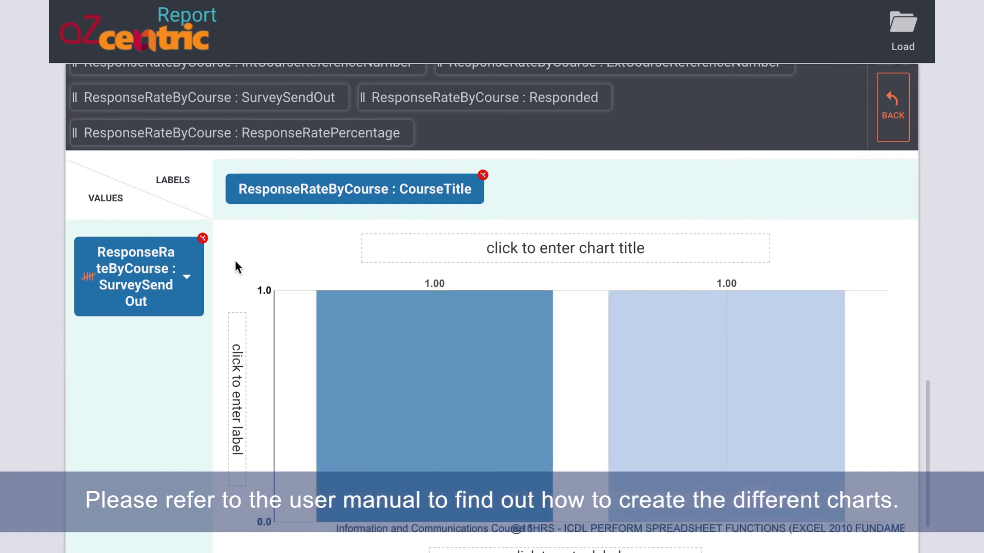
pyautogui.scroll(-1, 591, 246)
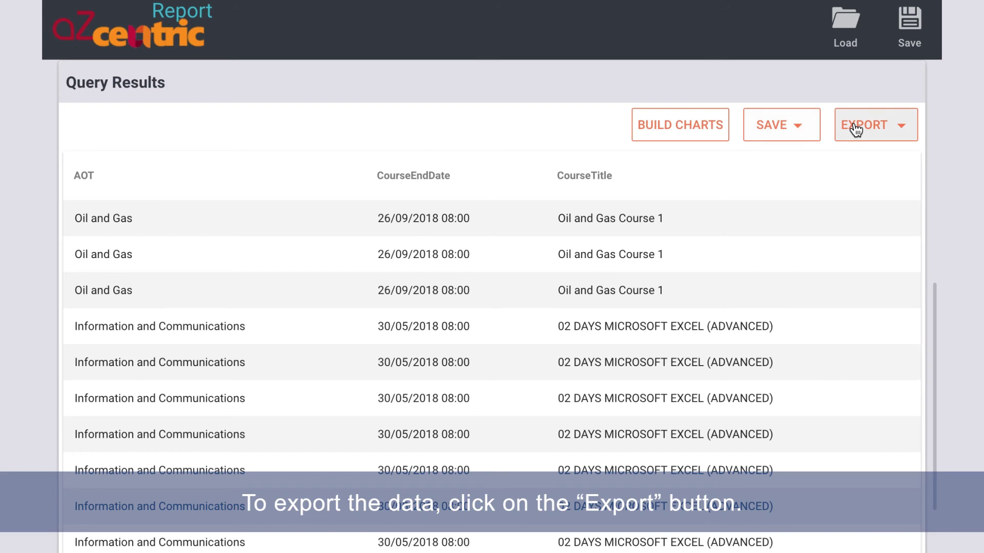
pyautogui.click(854, 128)
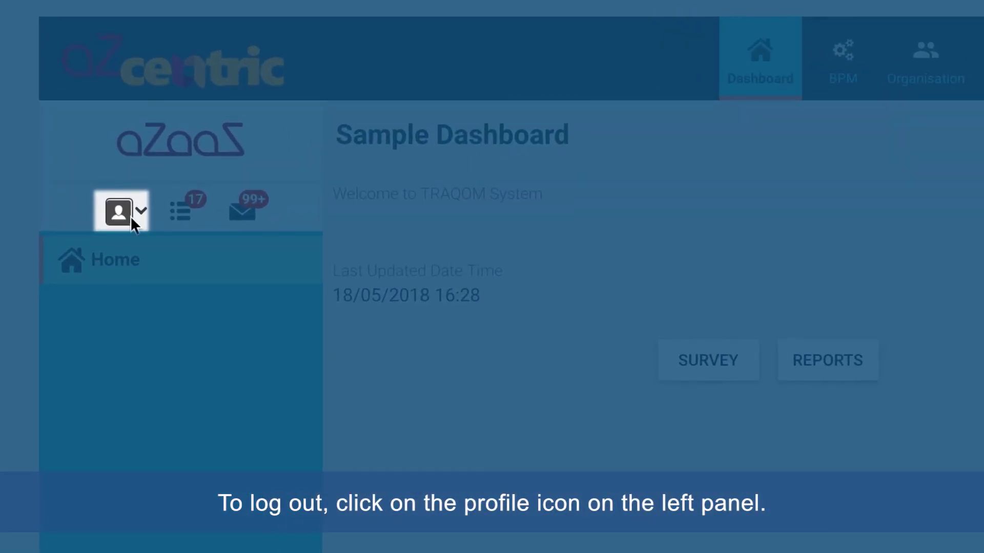
# Step: Open the Training Provider 04 account's profile options to log out
pyautogui.click(130, 216)
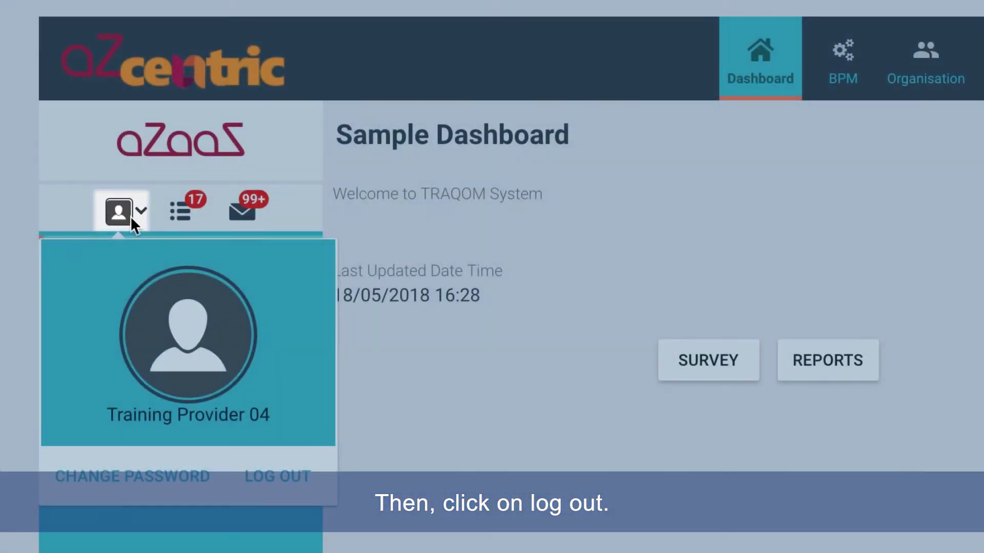